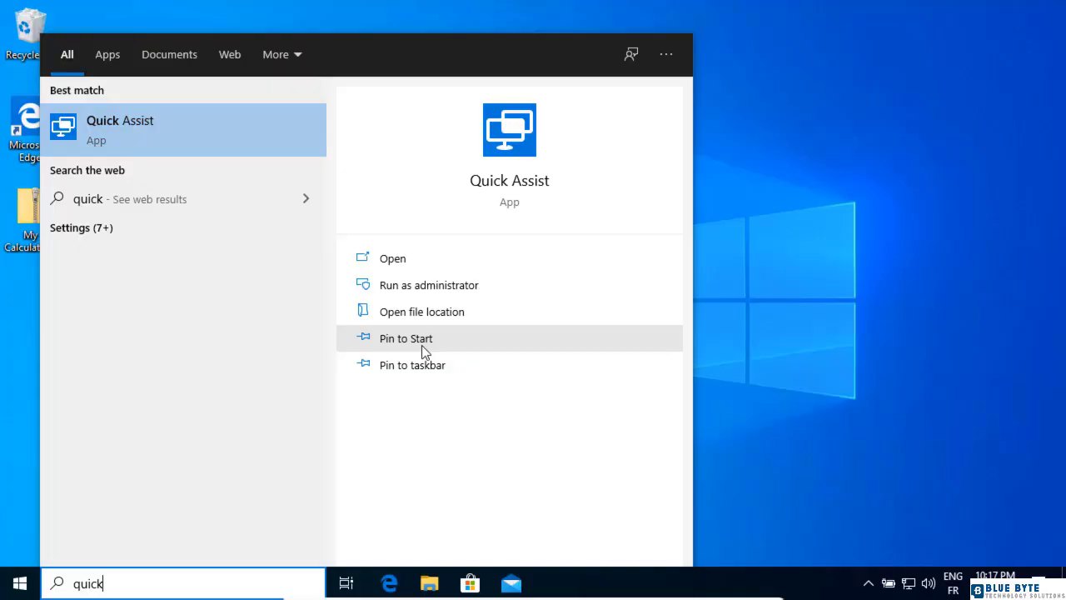
Step: Pin Quick Assist to Start and open it from the search results
left_click(423, 345)
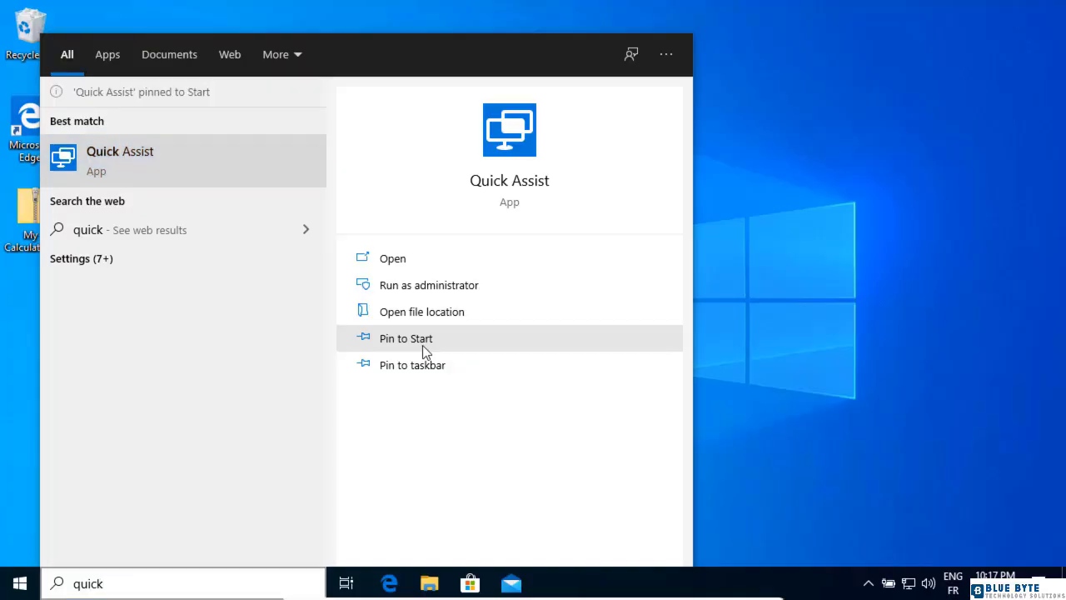
left_click(142, 169)
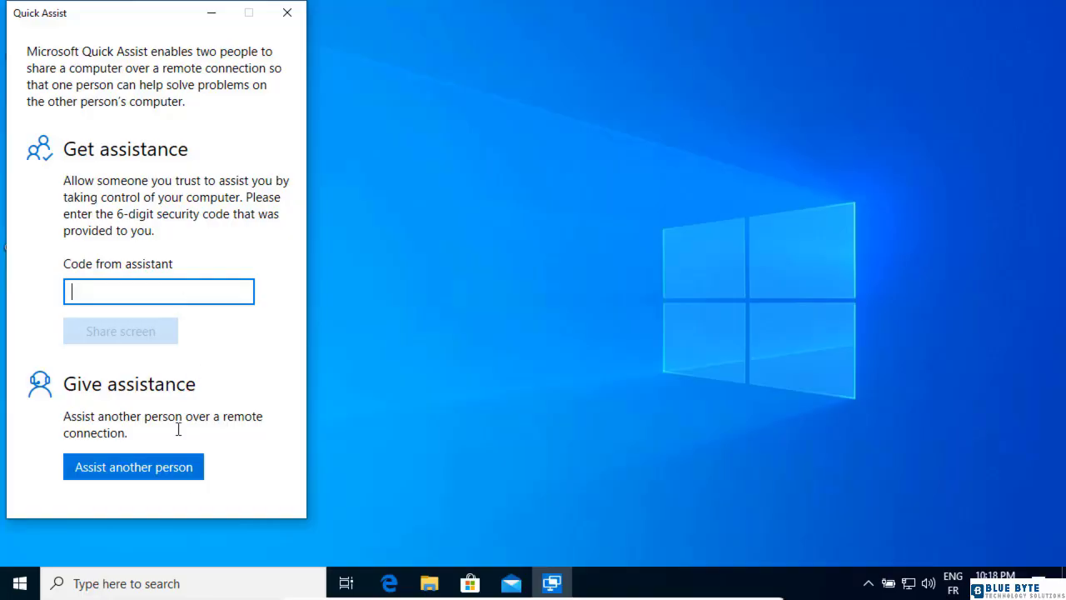
Step: Choose to assist another person and enter the Microsoft account e-mail address to sign in
left_click(196, 481)
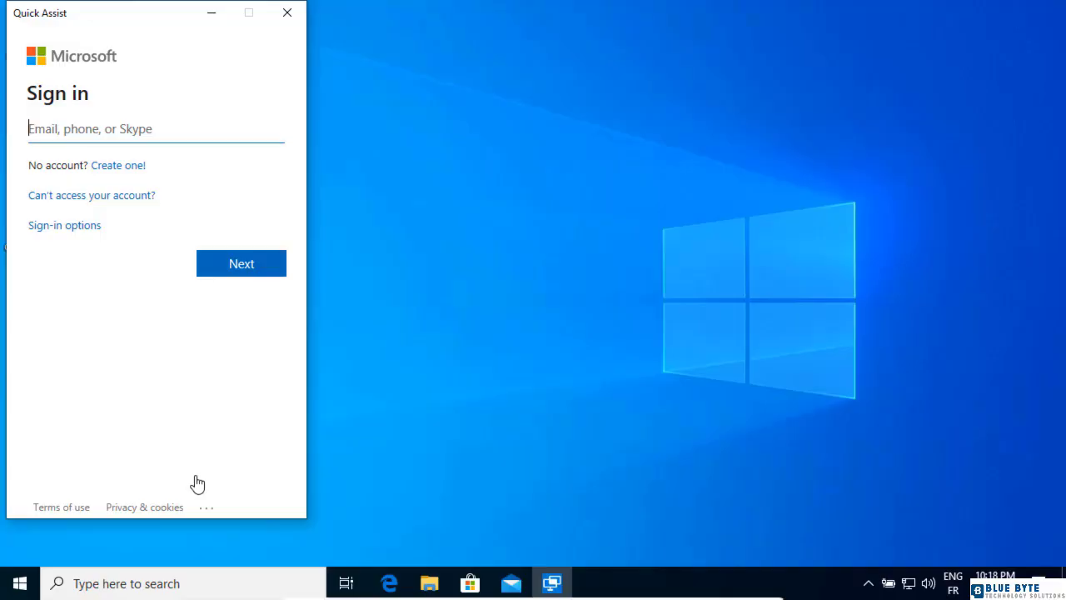
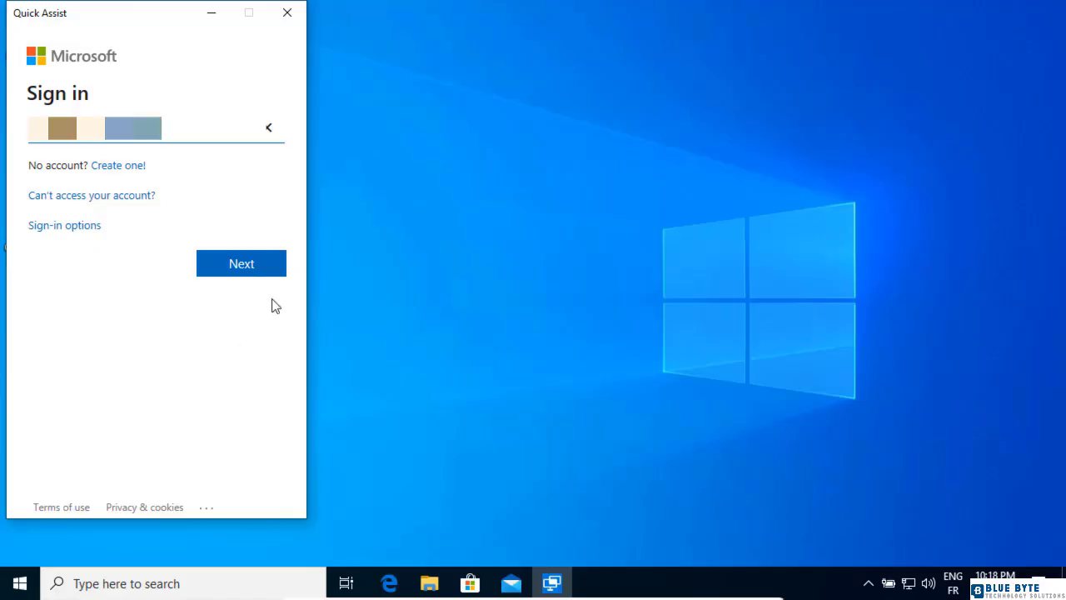
left_click(273, 274)
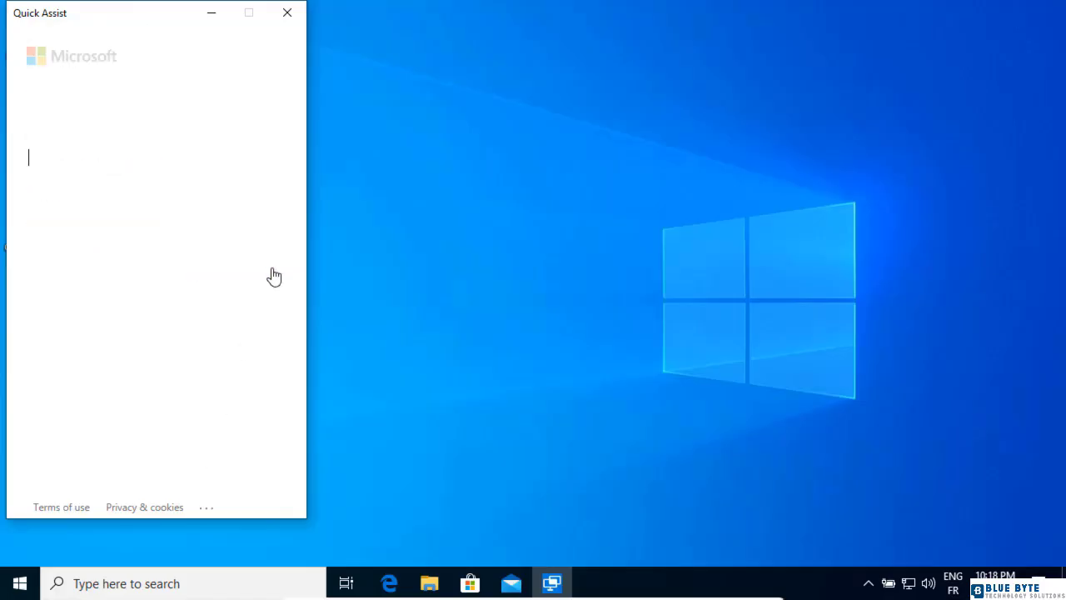
Step: Enter the account password and sign in
type("•••••••••••••")
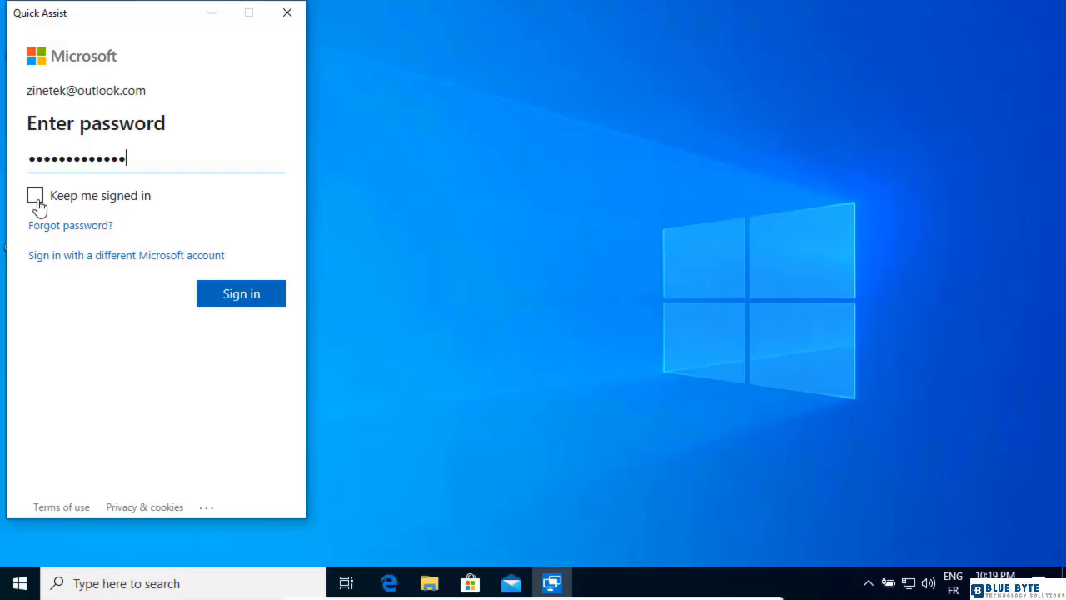
left_click(231, 308)
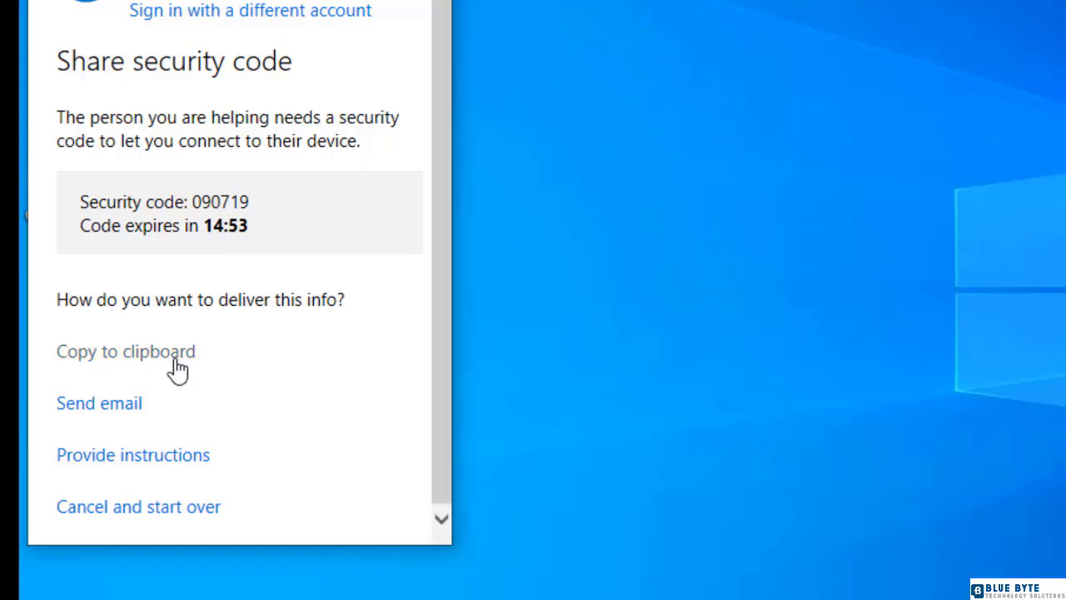
Step: Copy the security code and instructions to the clipboard, then return to the code delivery options
left_click(175, 364)
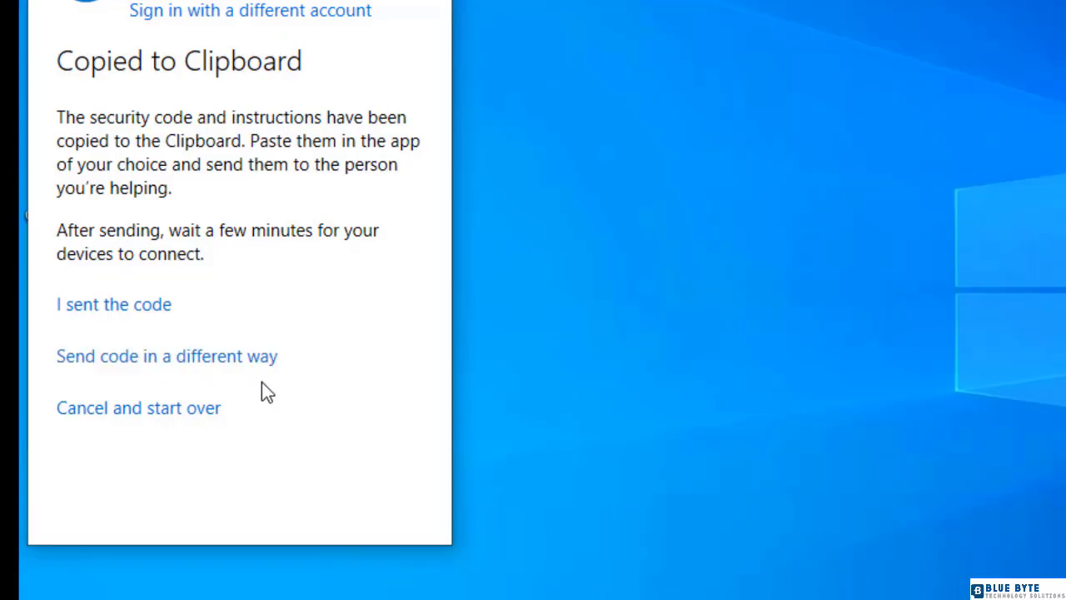
left_click(248, 364)
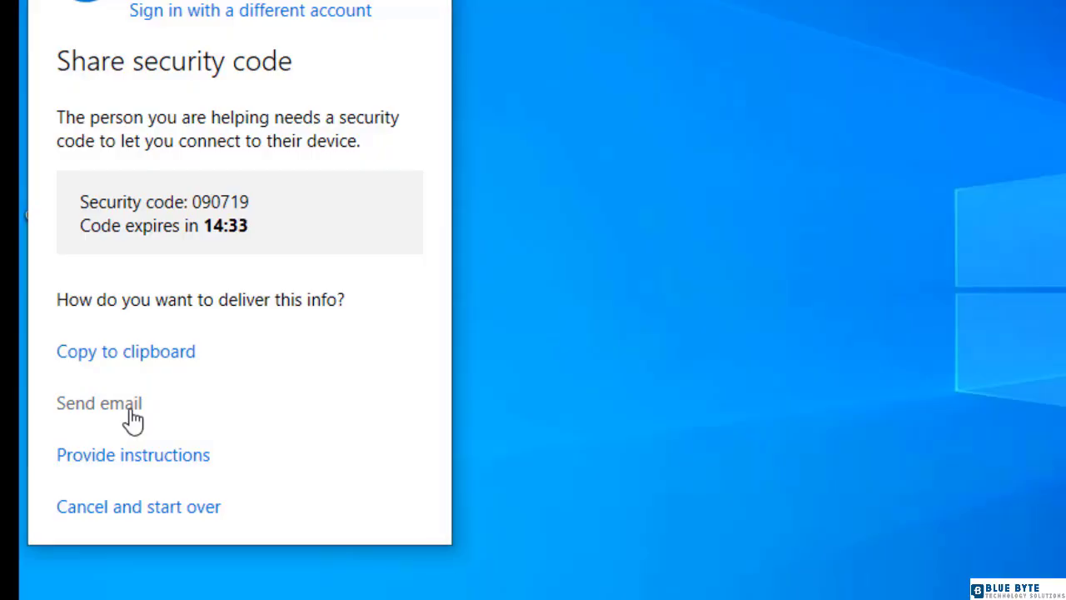
left_click(197, 472)
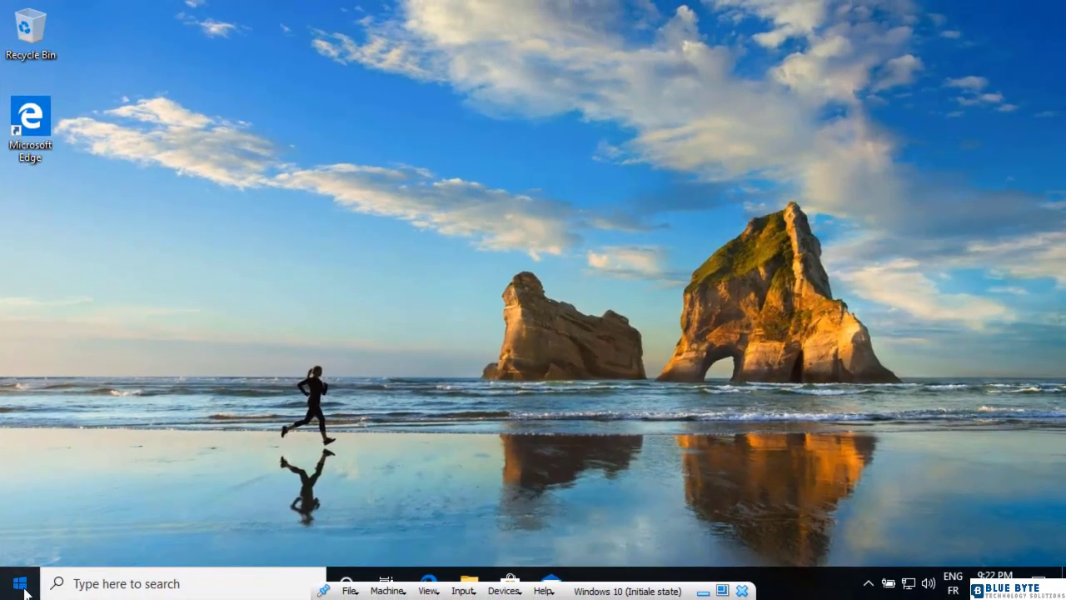
Step: On the computer needing help, search for quick and open Quick Assist
left_click(24, 589)
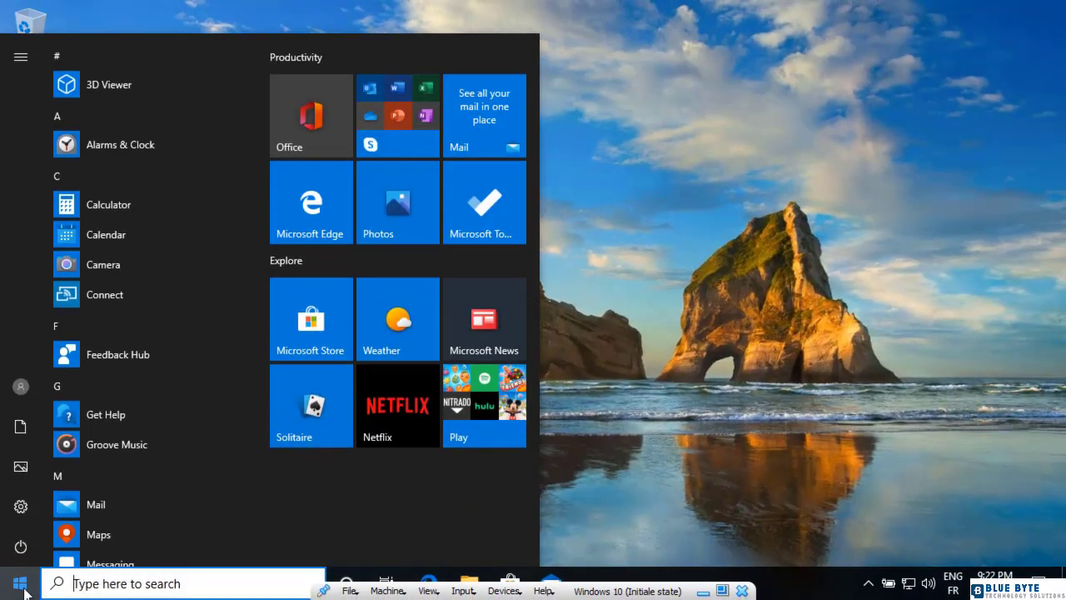
type("quick")
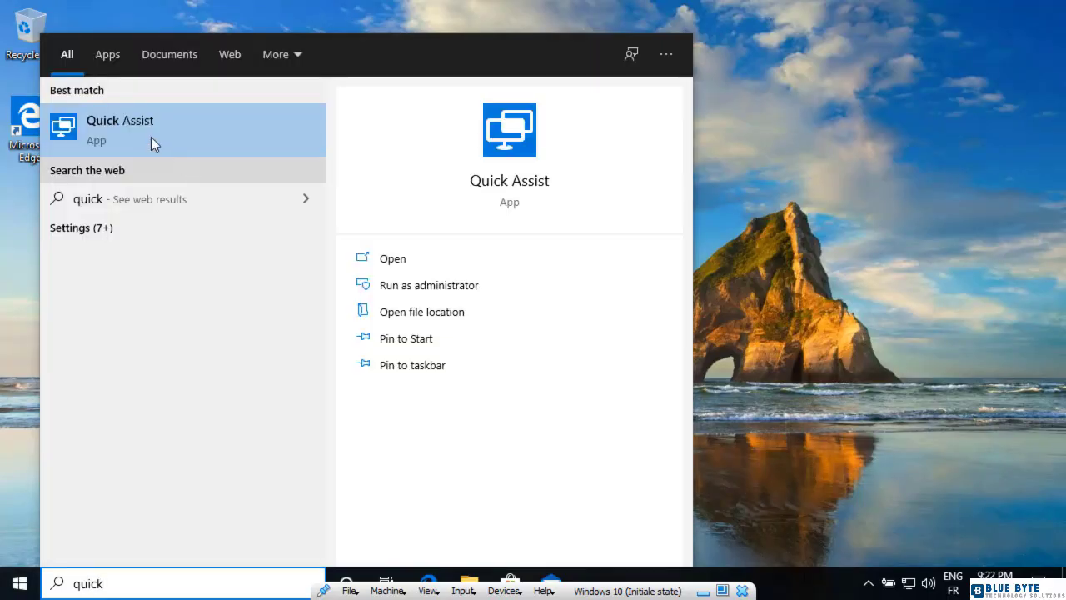
left_click(139, 127)
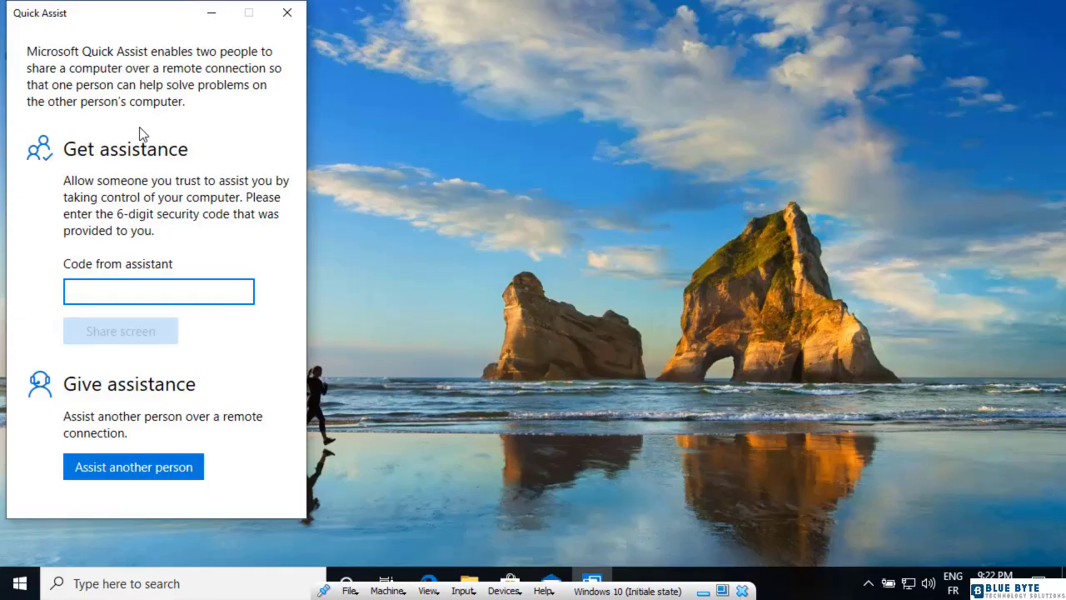
Step: Paste the assistant's security code into the code field and share the screen
right_click(135, 293)
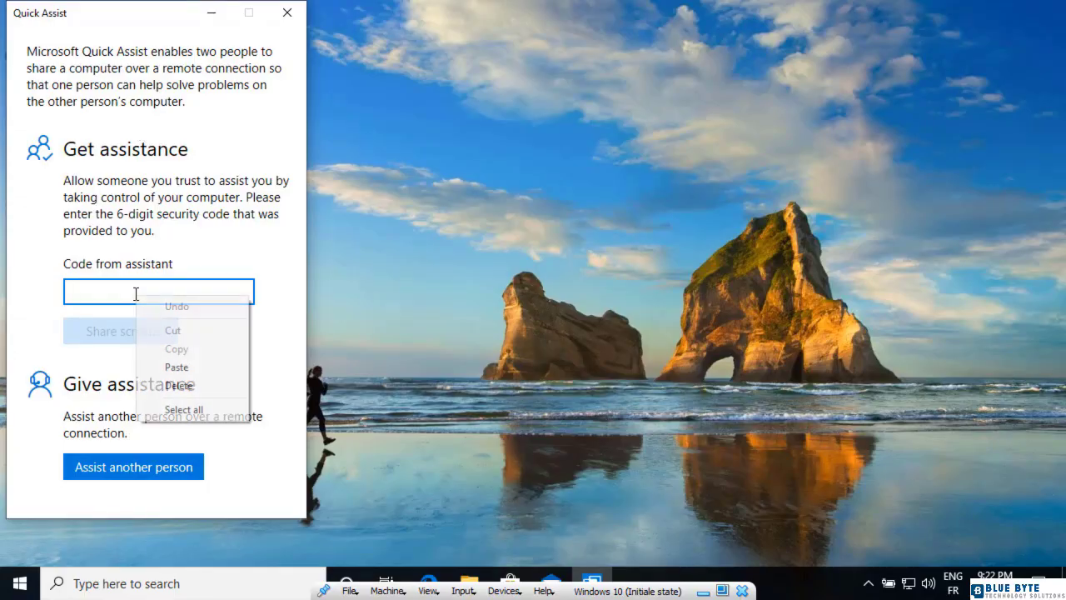
left_click(177, 367)
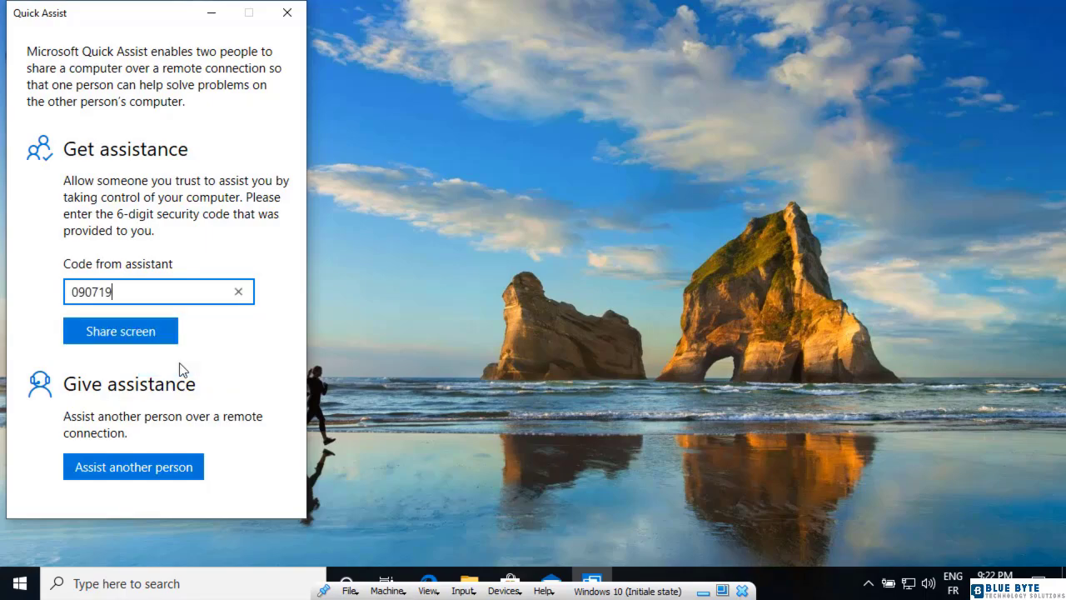
left_click(130, 340)
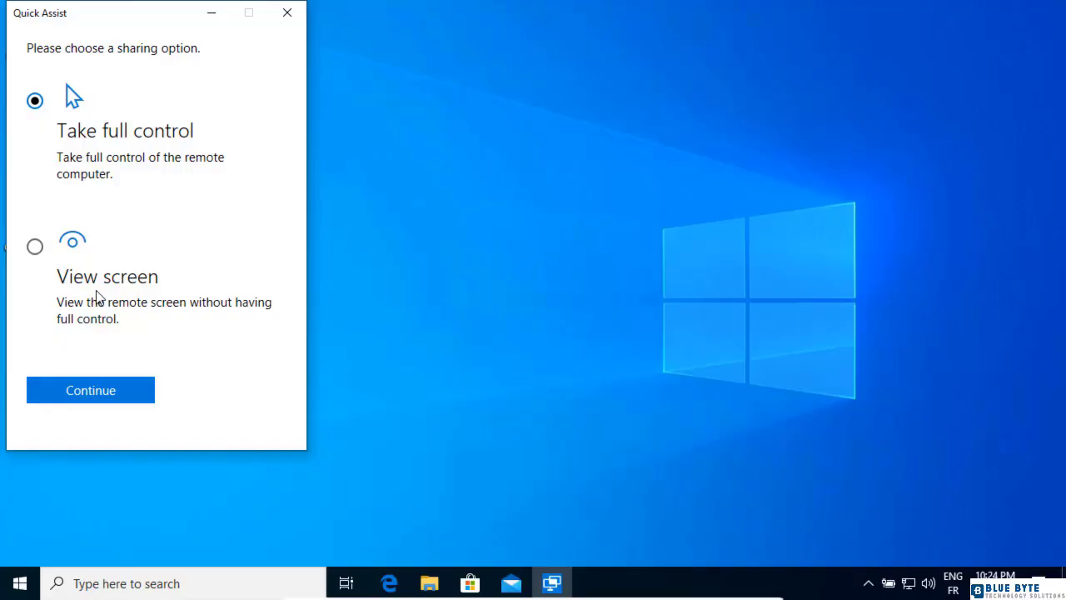
Step: Continue with Take full control and allow screen sharing on the remote computer
left_click(131, 399)
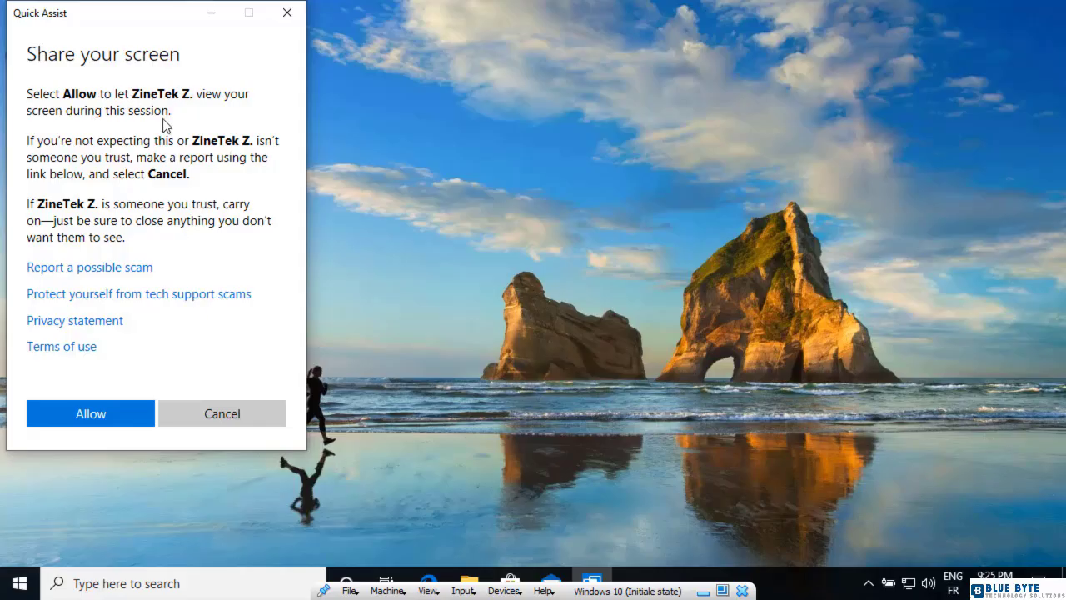
left_click(119, 422)
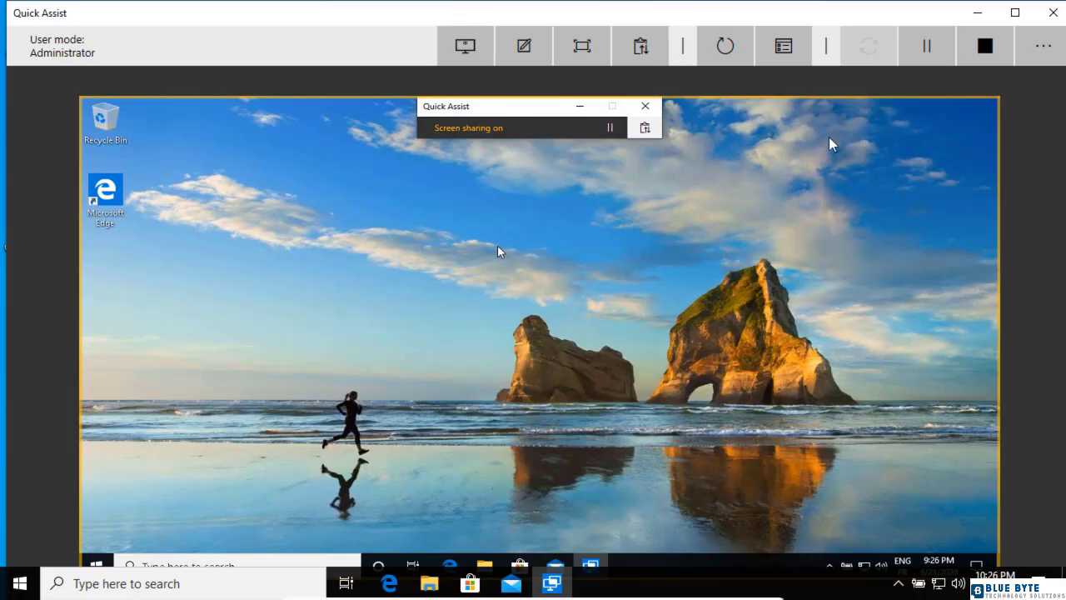
Step: Maximize the Quick Assist window and open File Explorer on the remote computer
left_click(1016, 13)
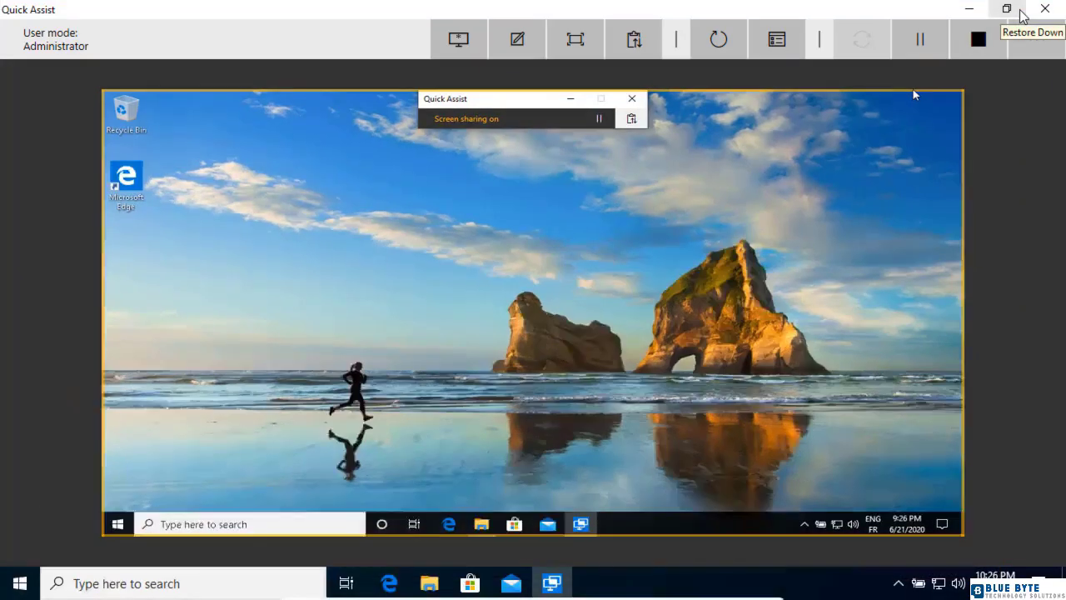
left_click(117, 524)
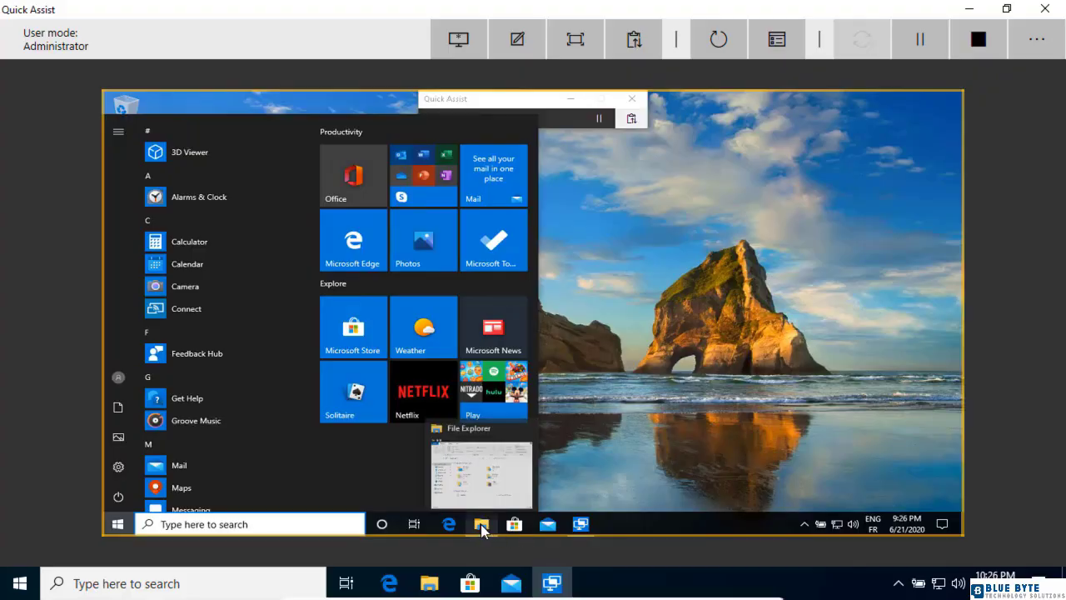
left_click(481, 526)
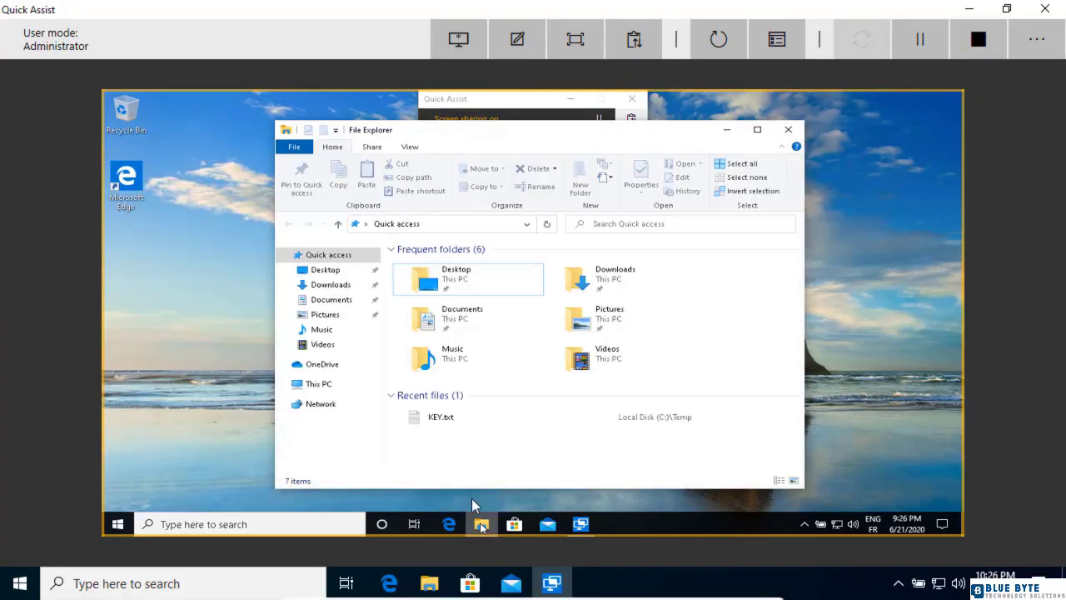
Step: Open Command Prompt on the remote computer and run ipconfig
left_click(115, 525)
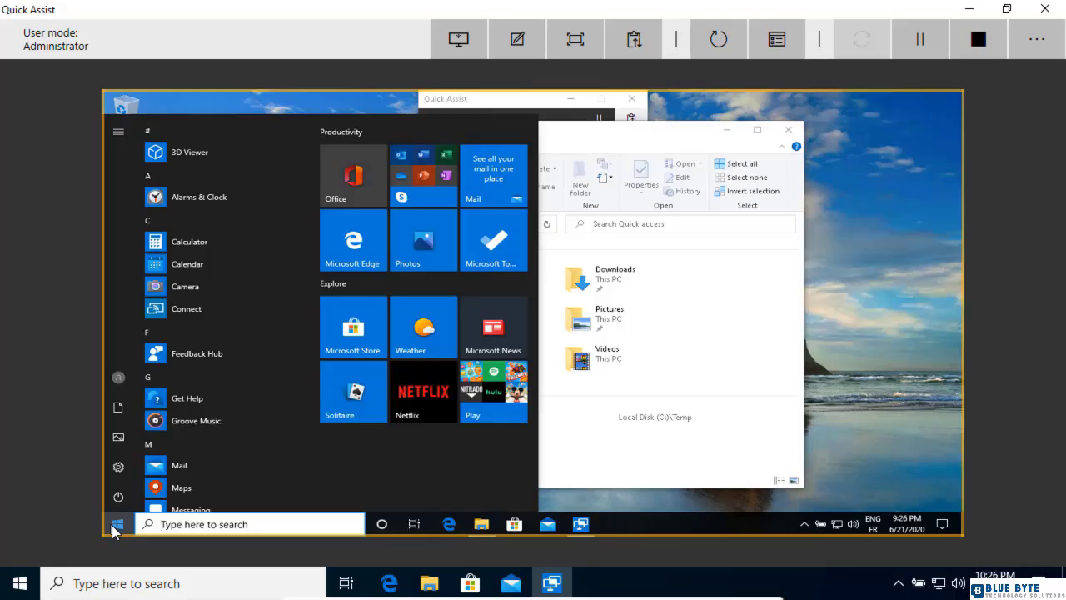
type("cmd")
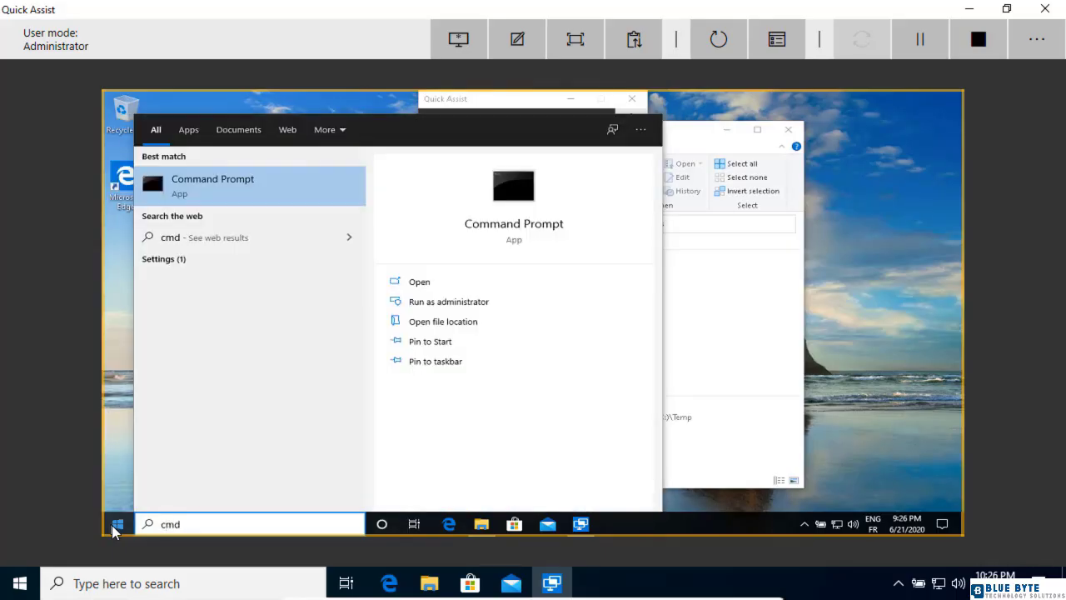
key("Return")
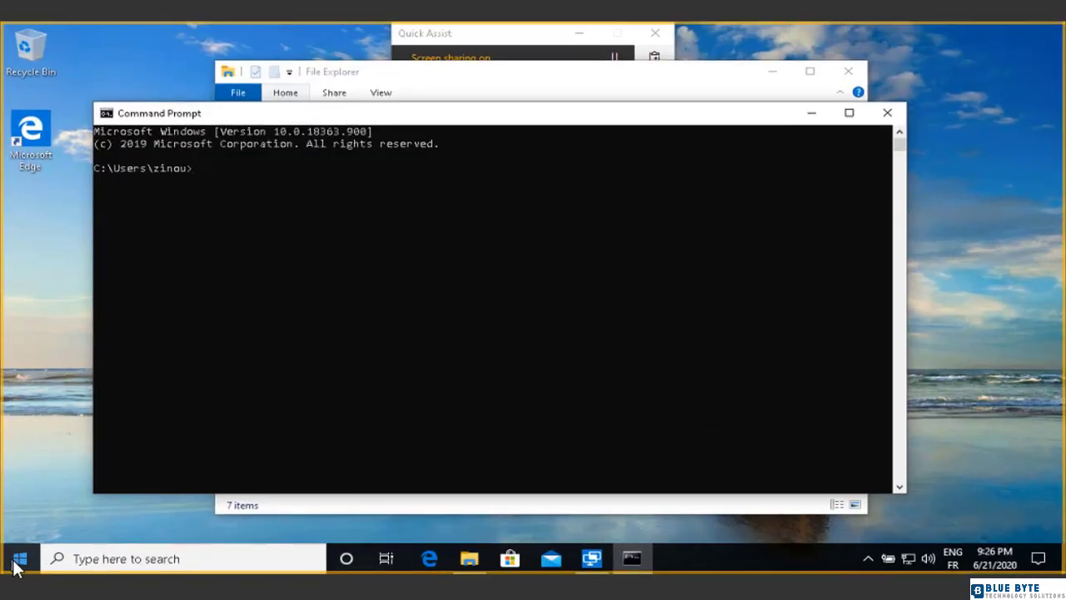
type("ipconfig")
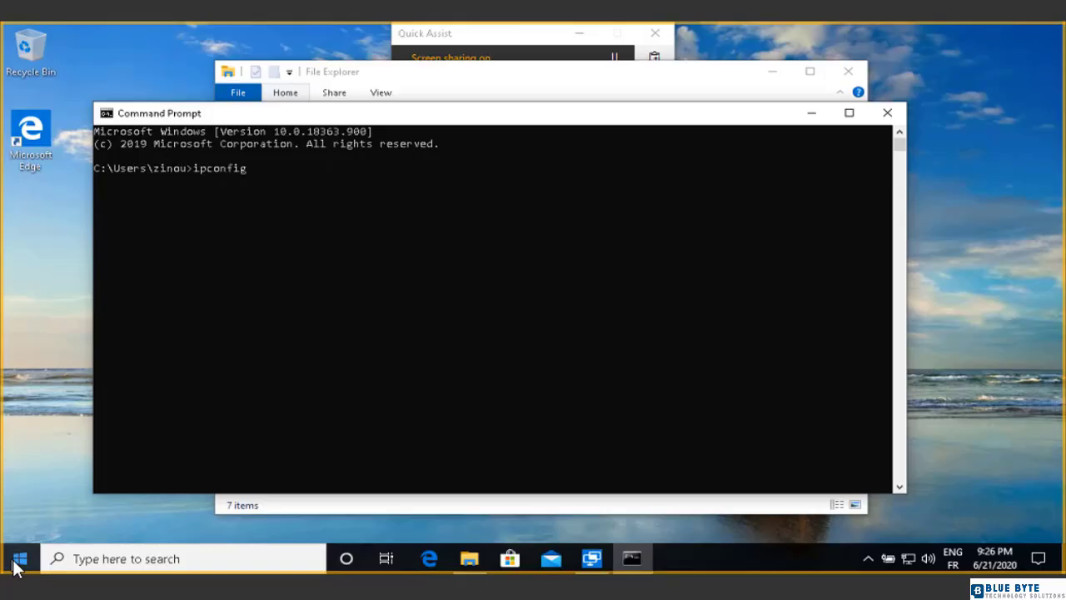
key("Return")
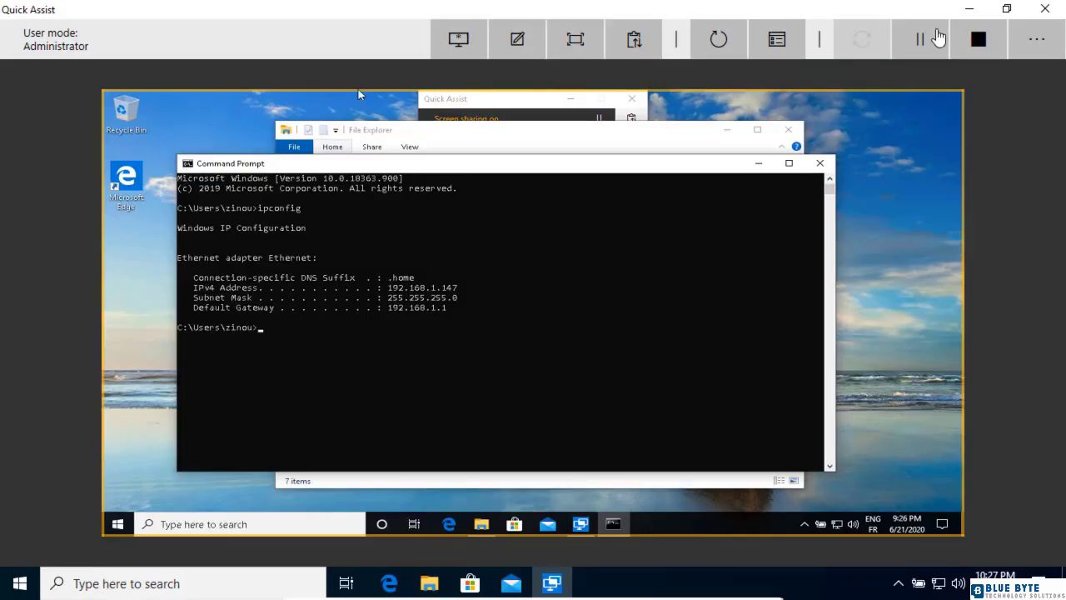
Step: Open the monitor selection and exit it
left_click(476, 55)
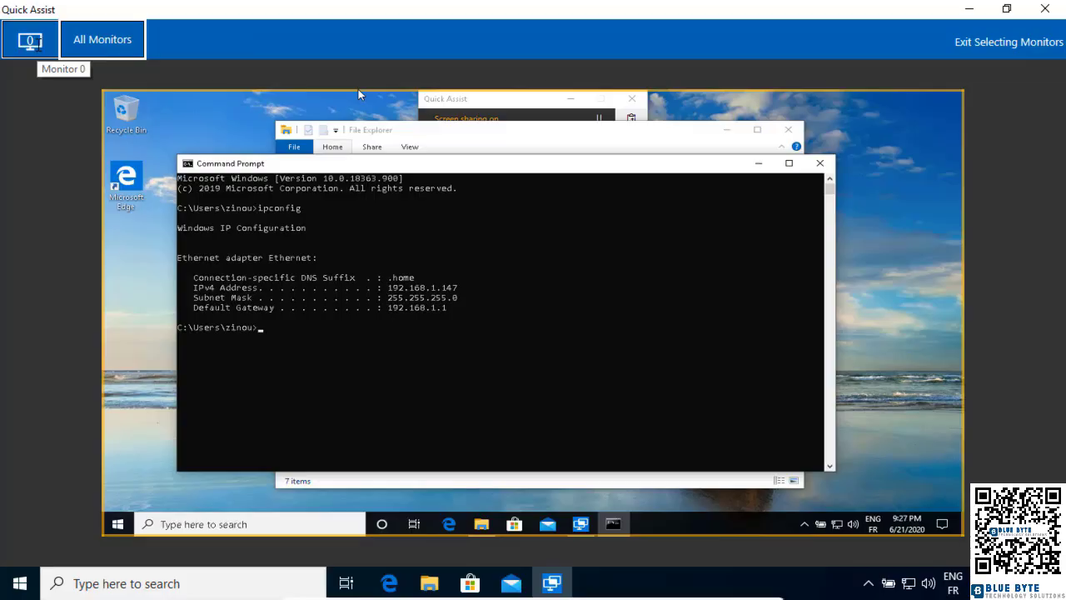
left_click(1005, 46)
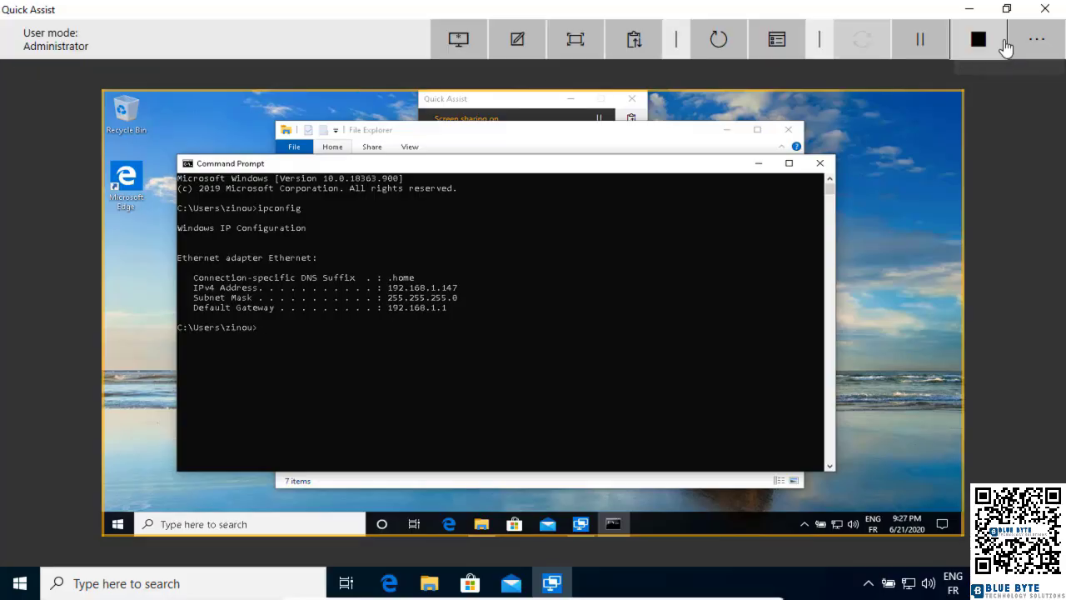
Step: Draw a pen annotation over the ipconfig output, erase it, and exit Annotation mode
left_click(530, 52)
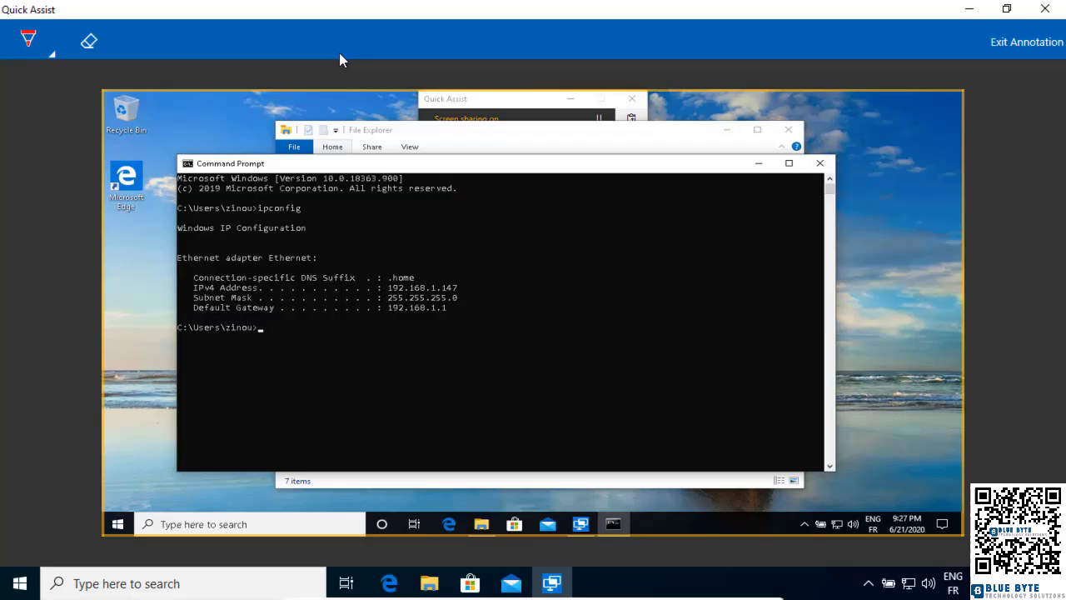
left_click(51, 54)
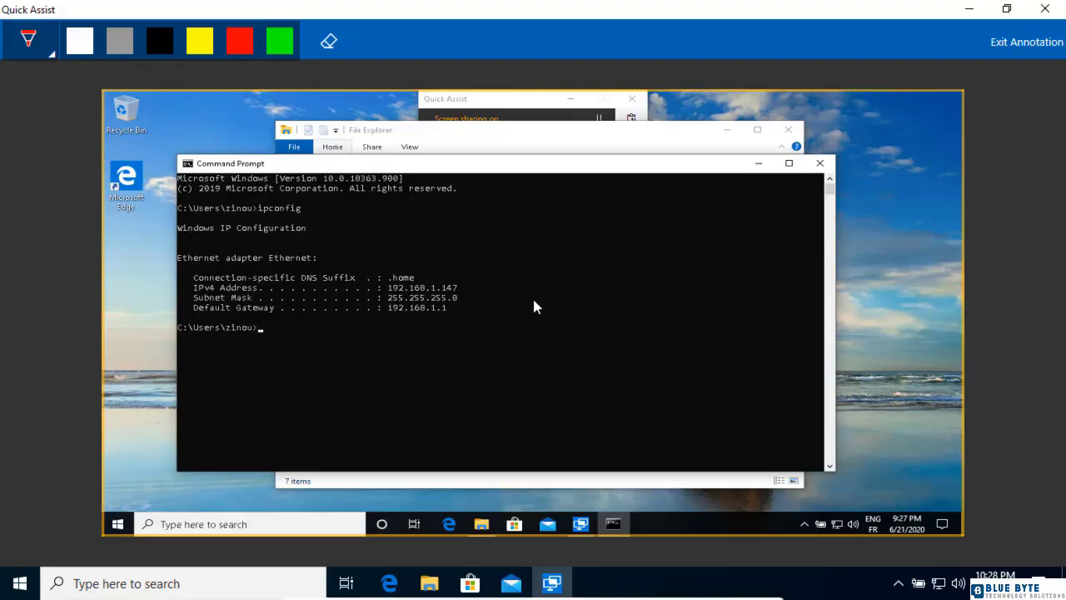
left_click_drag(534, 298, 460, 308)
left_click(329, 46)
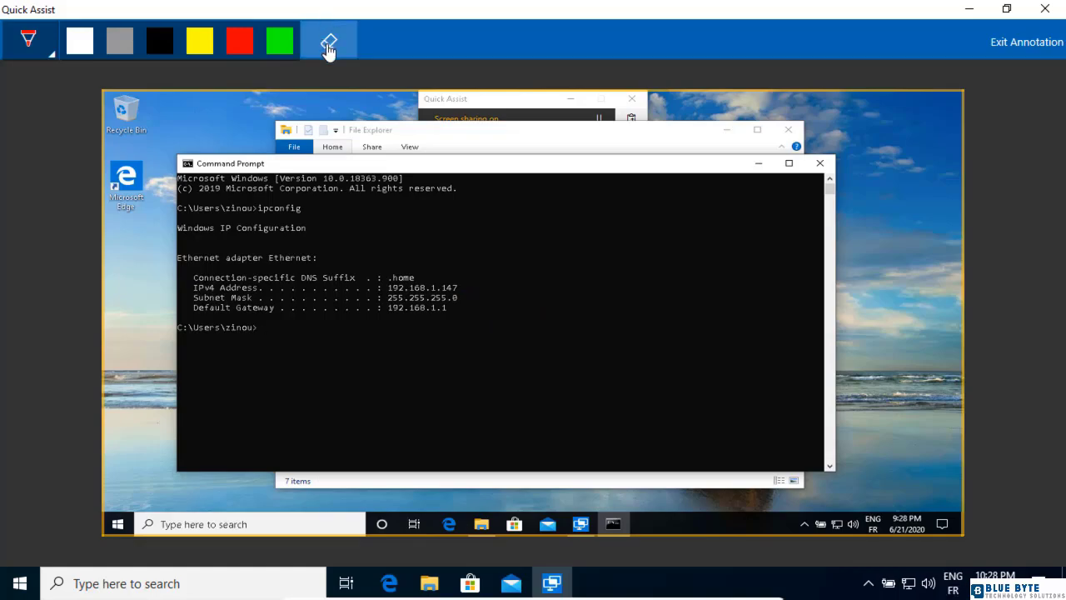
left_click(1004, 44)
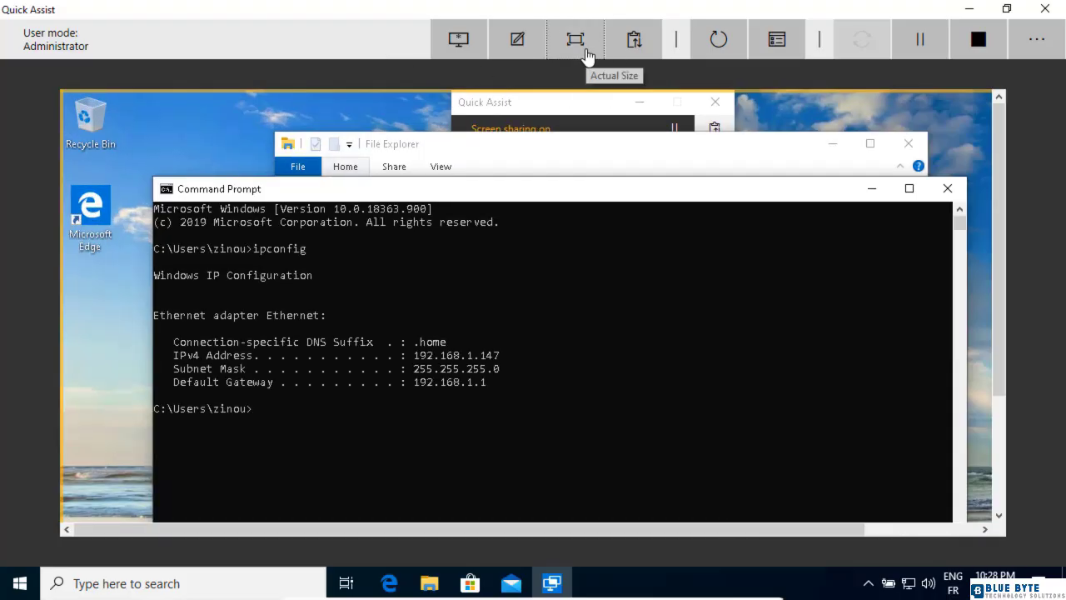
Step: Fit the remote screen to the window and open the text transfer panel
left_click(583, 50)
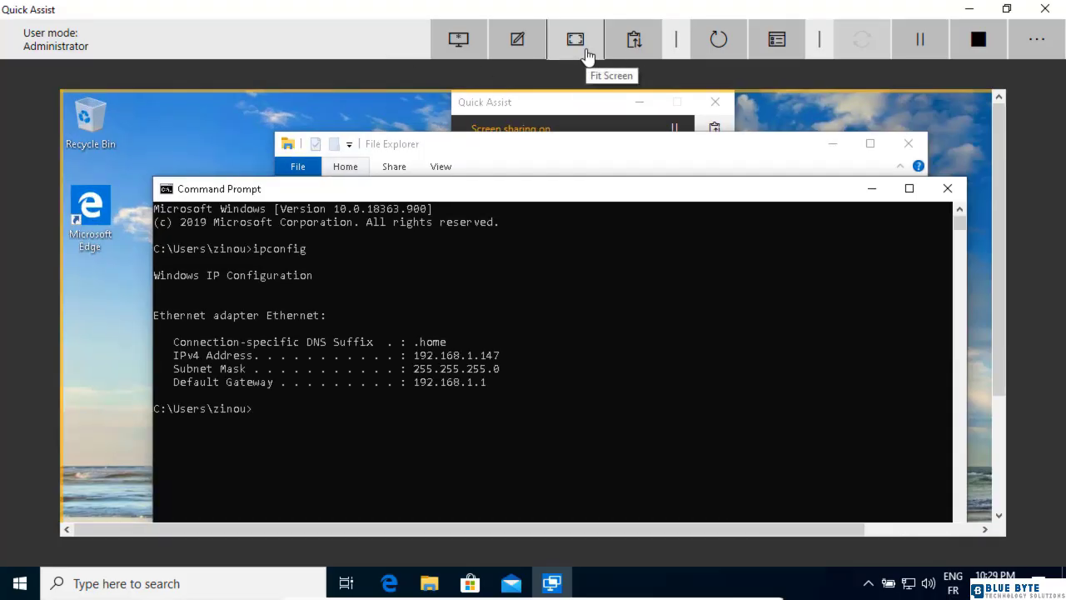
left_click(635, 41)
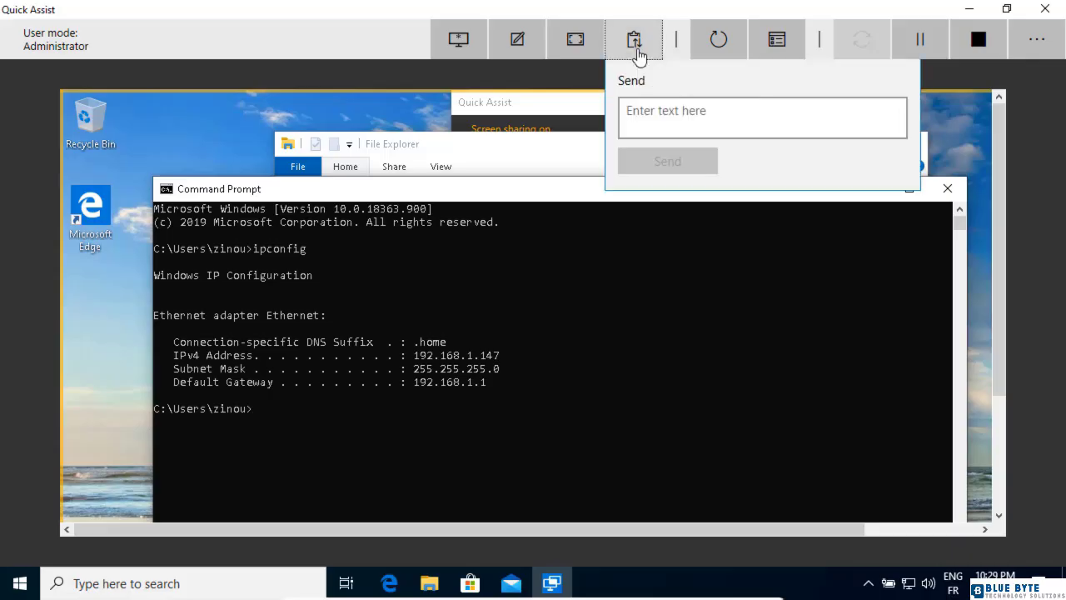
Step: Send the text "open your browser" to the remote computer and close the send panel
left_click(654, 116)
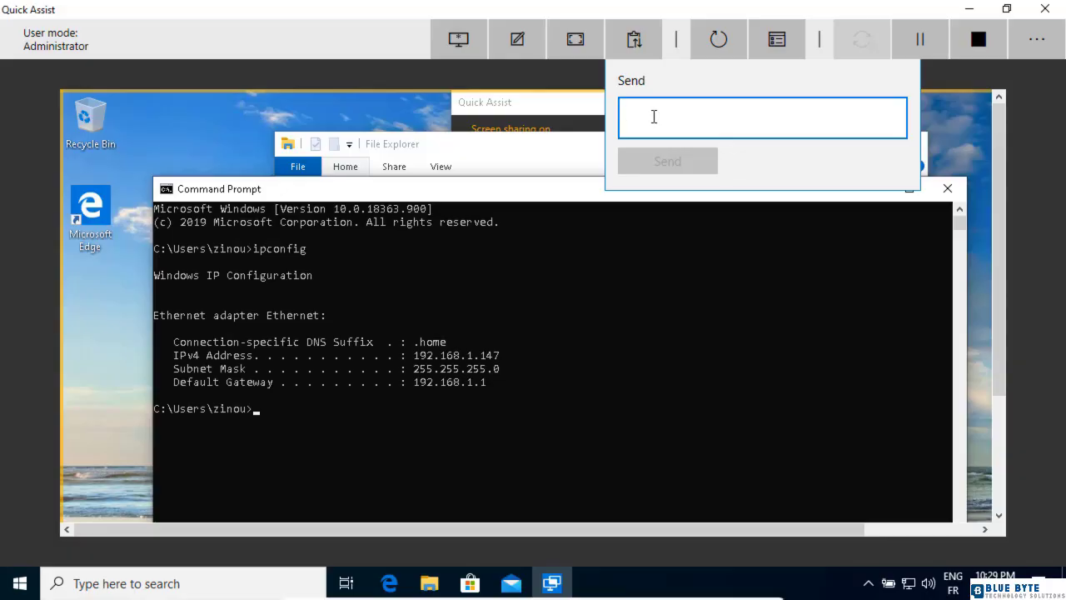
type("open your ")
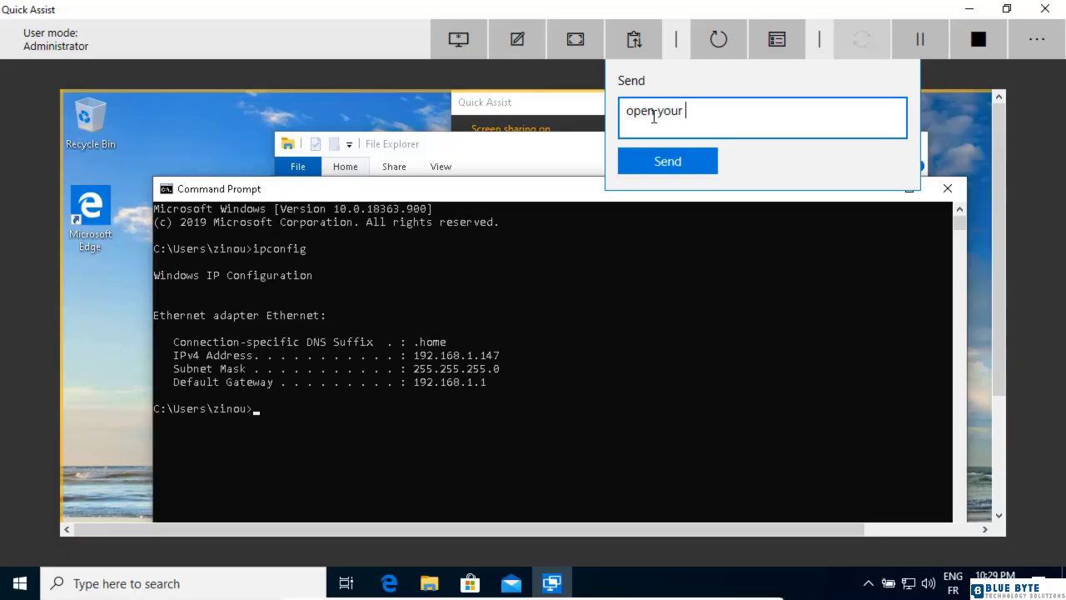
type("browser")
left_click(669, 162)
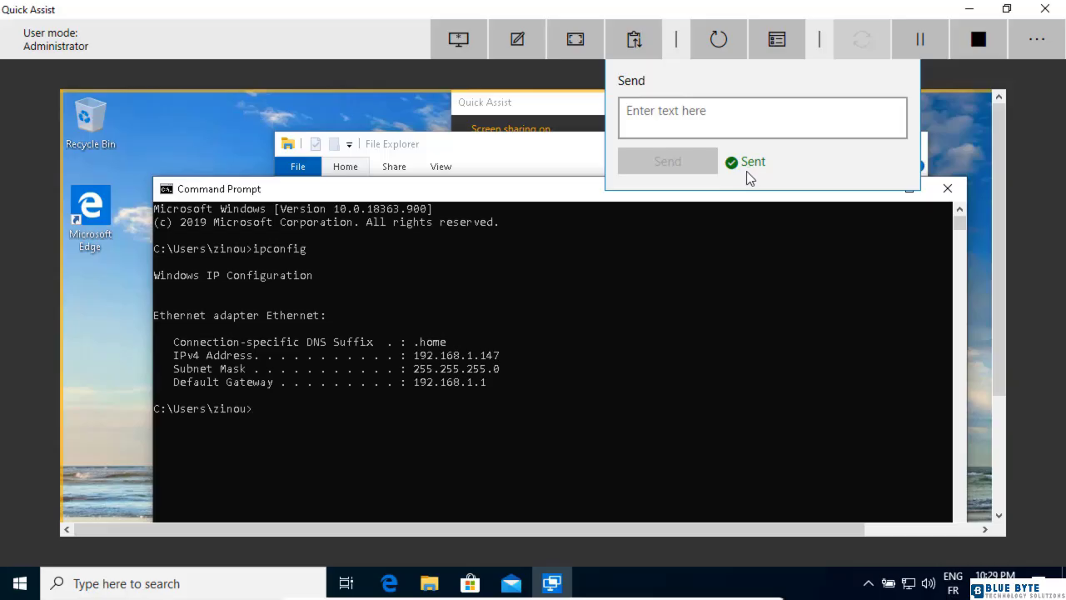
left_click(637, 43)
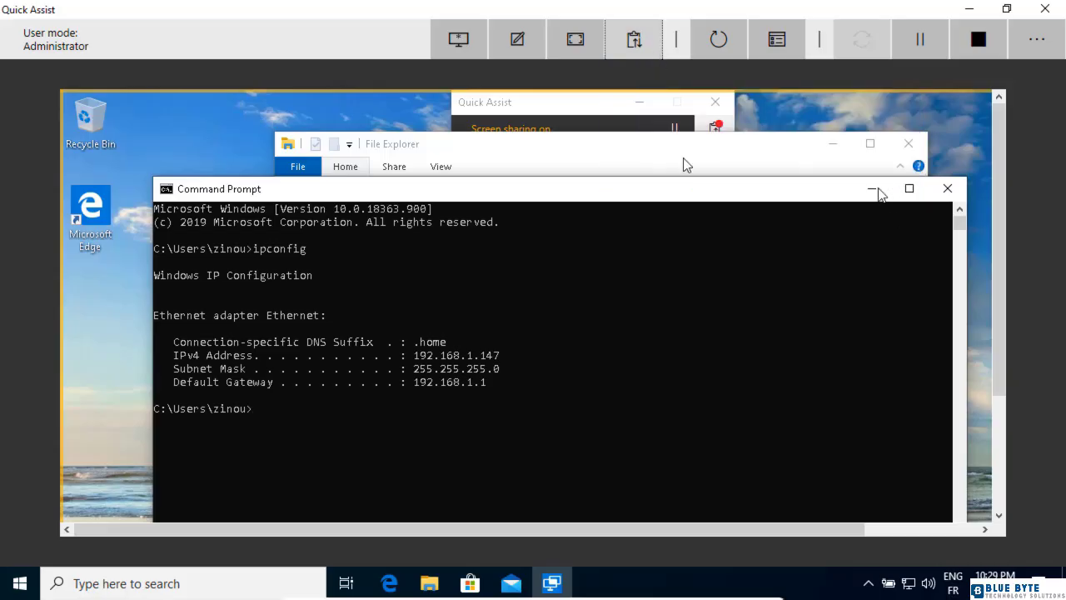
Step: Minimize the remote Command Prompt and File Explorer windows and open the remote Quick Assist instruction channel to view the received text
left_click(874, 191)
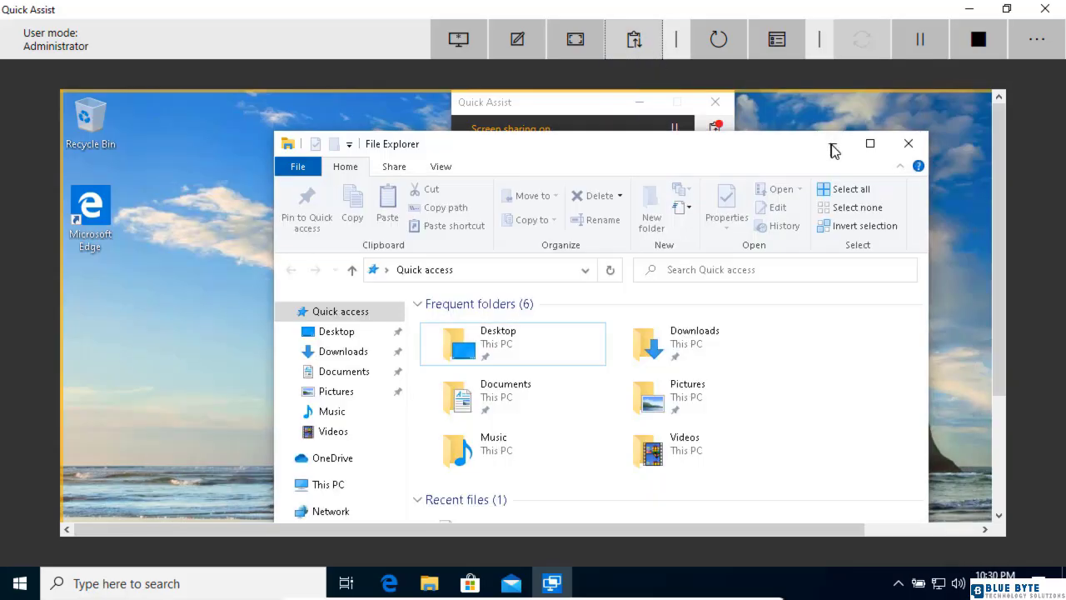
left_click(833, 149)
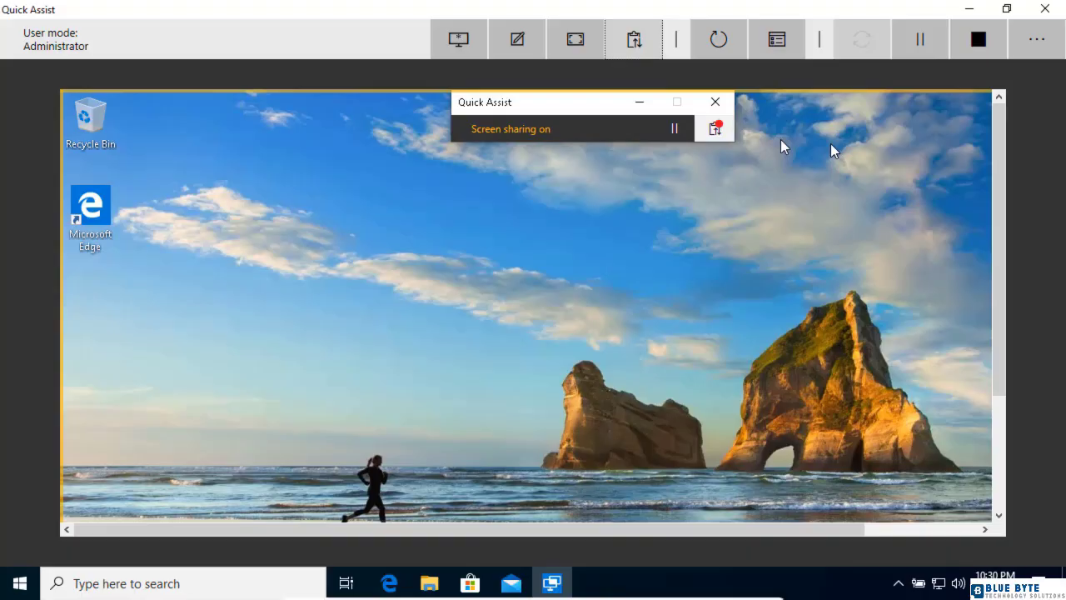
left_click(714, 131)
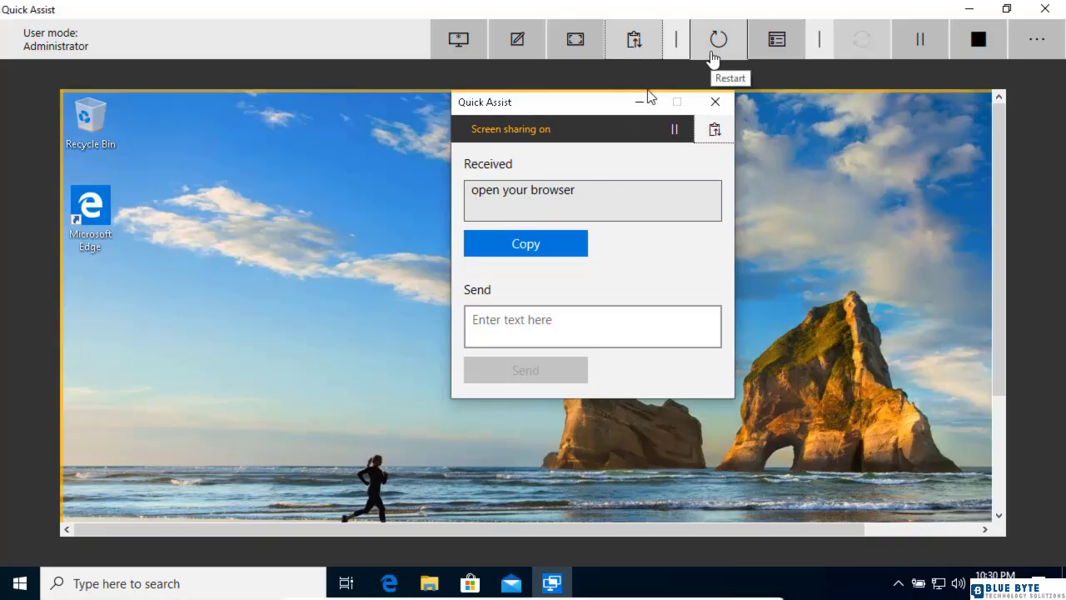
Step: Open the remote restart prompt and cancel it
left_click(715, 52)
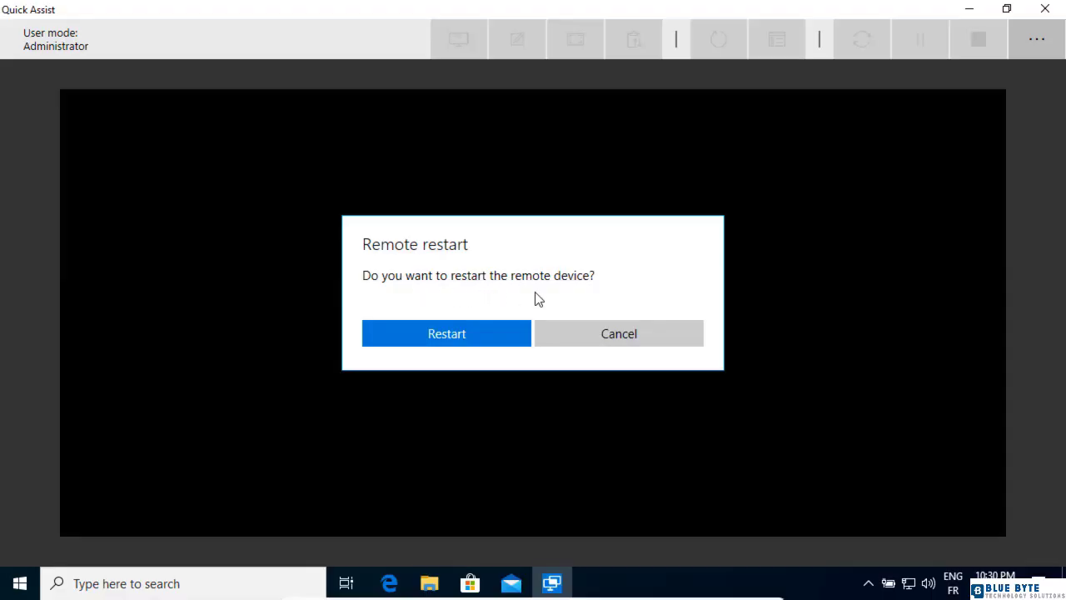
left_click(579, 339)
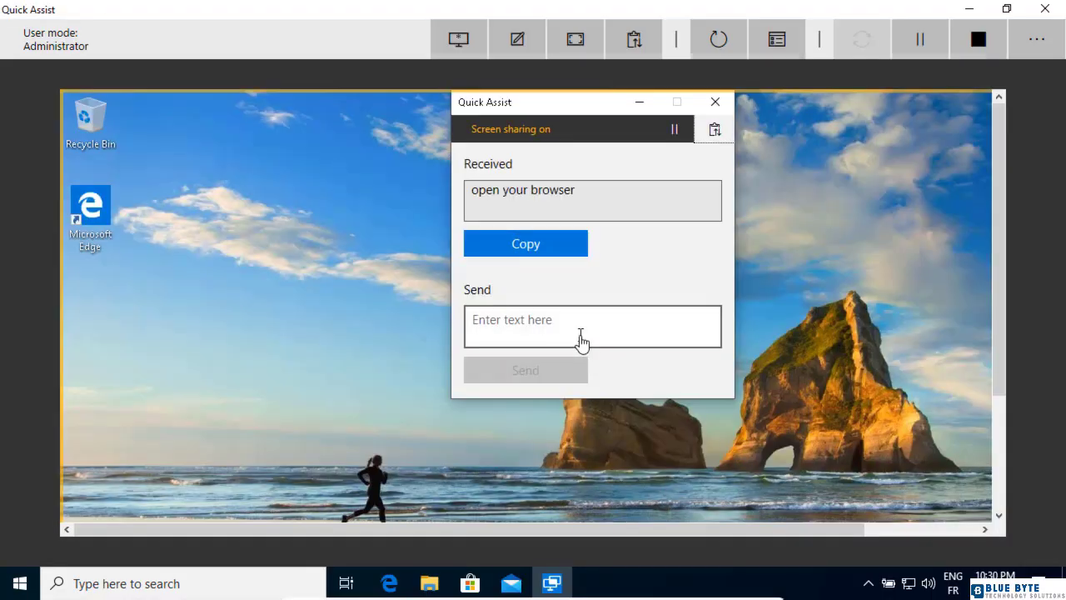
Step: Open Task Manager on the remote computer and switch to its Performance page
left_click(774, 55)
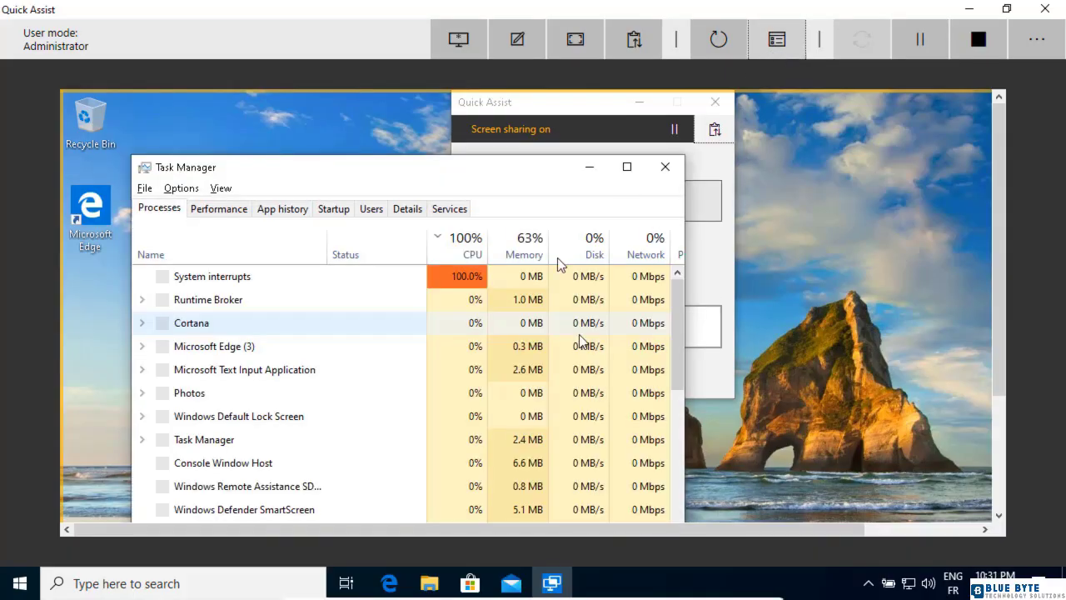
left_click(219, 209)
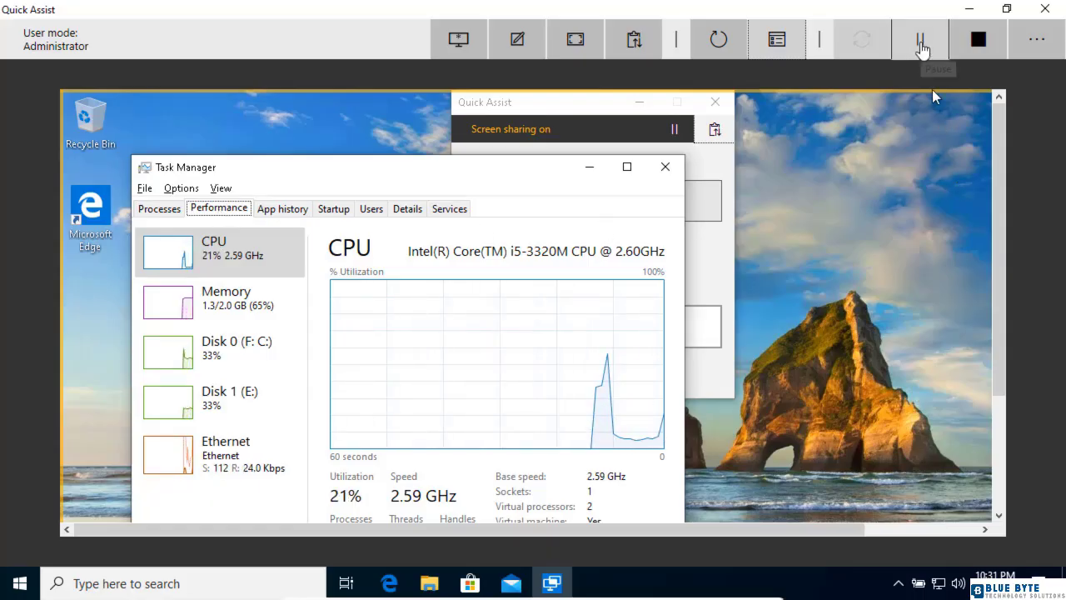
Step: Pause the screen sharing session
left_click(922, 48)
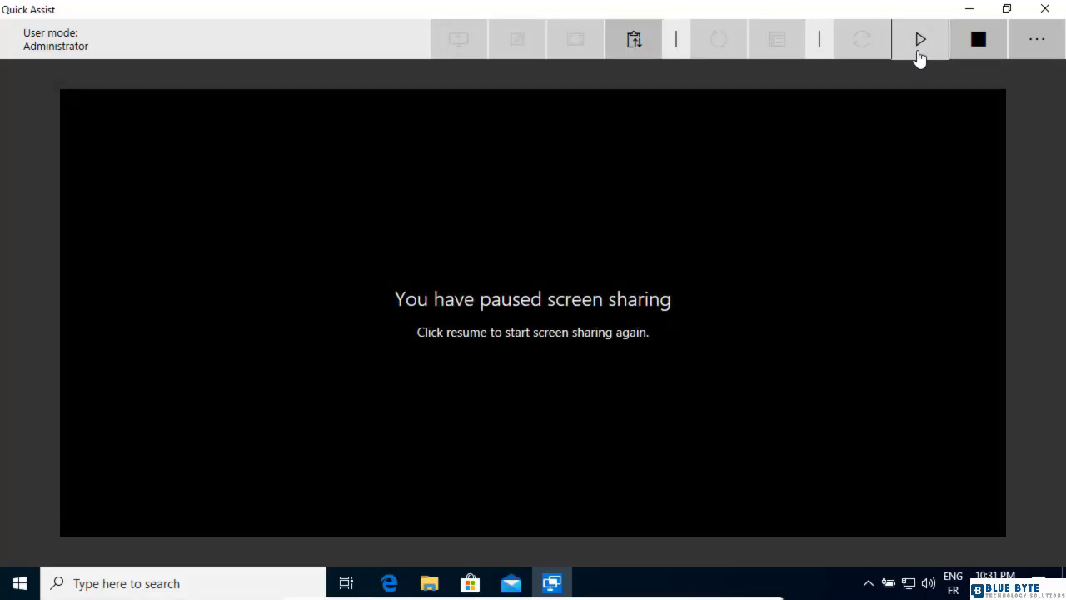
left_click(920, 54)
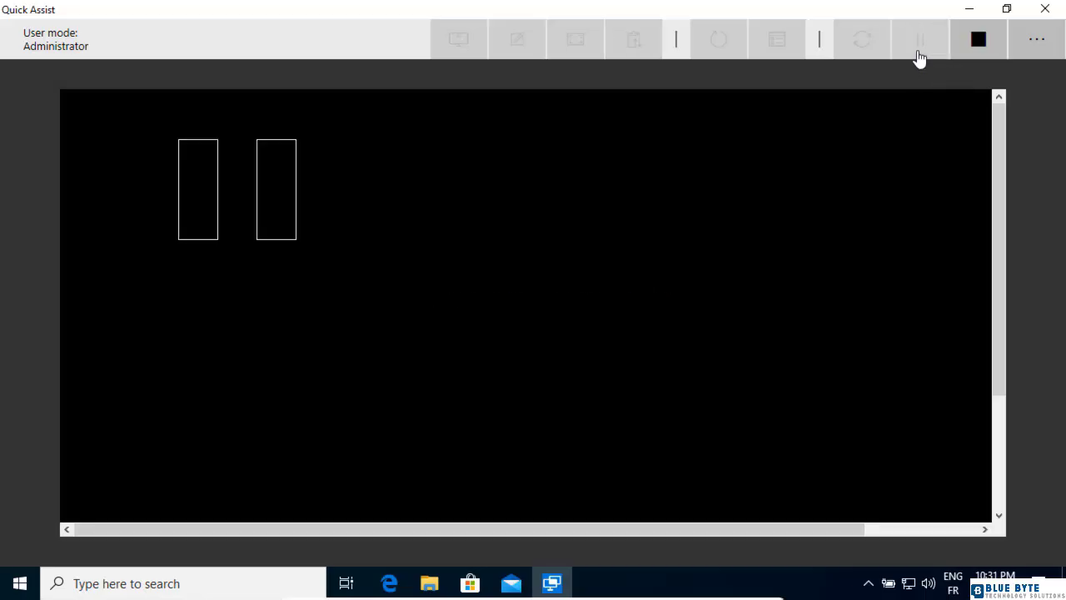